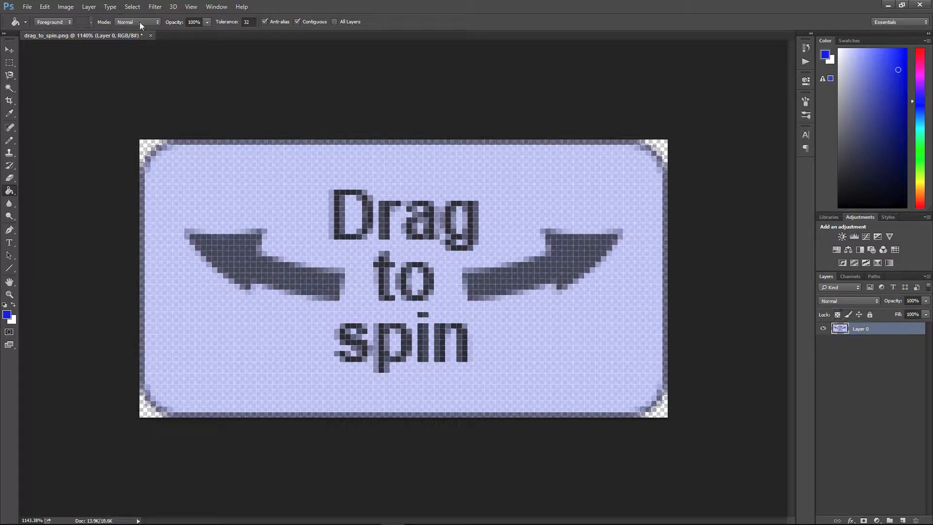
- Save the edited drag_to_spin.png button image
click(32, 7)
click(77, 105)
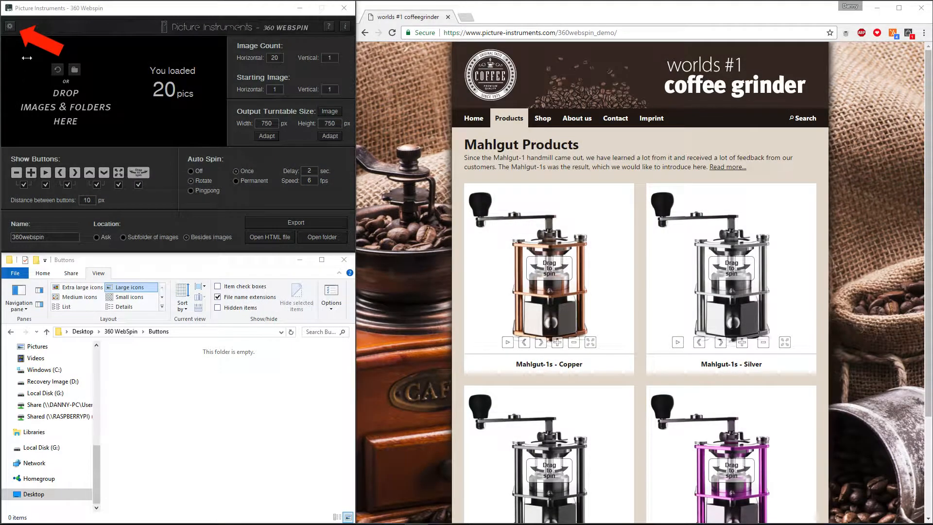
- In 360 Webspin, set the Buttons folder as the button source and fill it with the default buttons
click(9, 26)
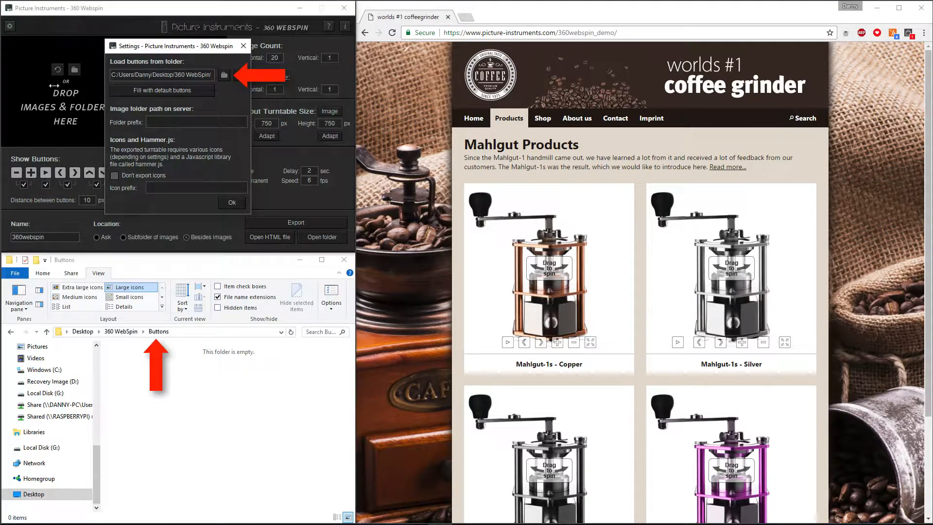
click(224, 74)
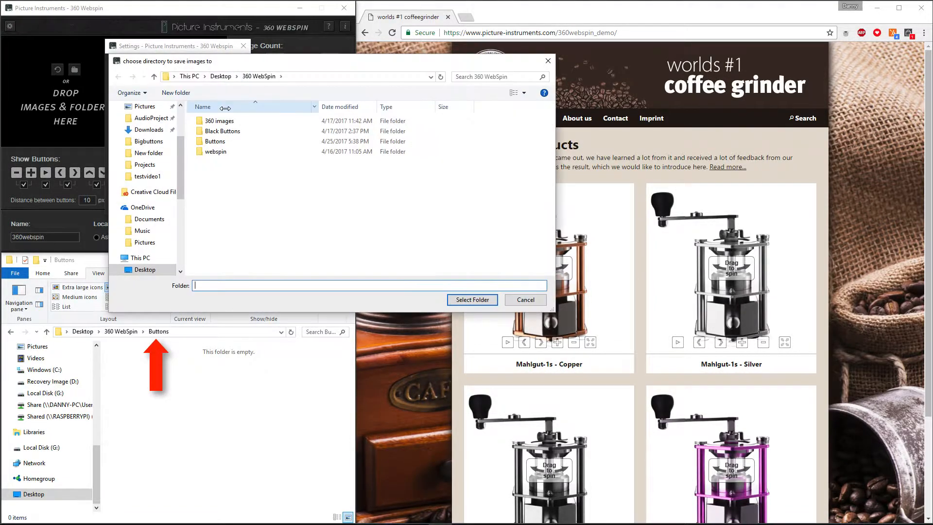
click(214, 141)
click(463, 299)
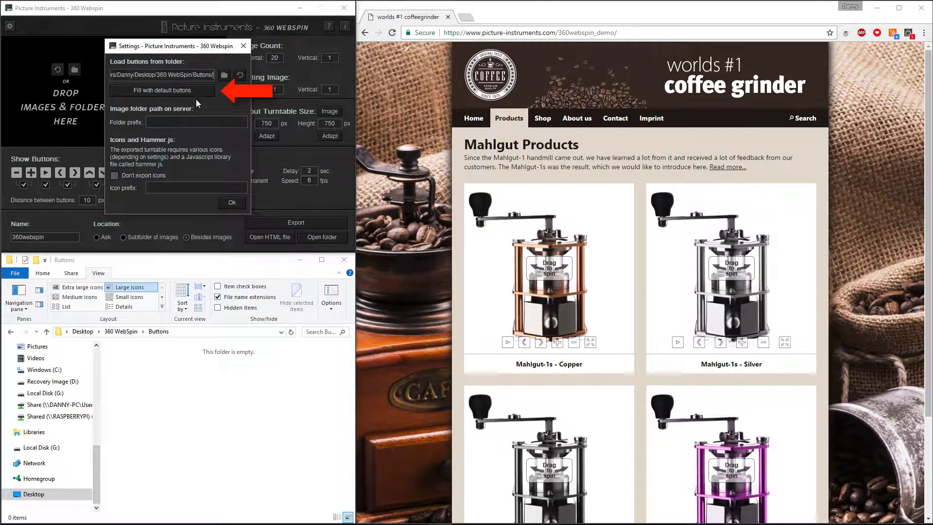
click(150, 91)
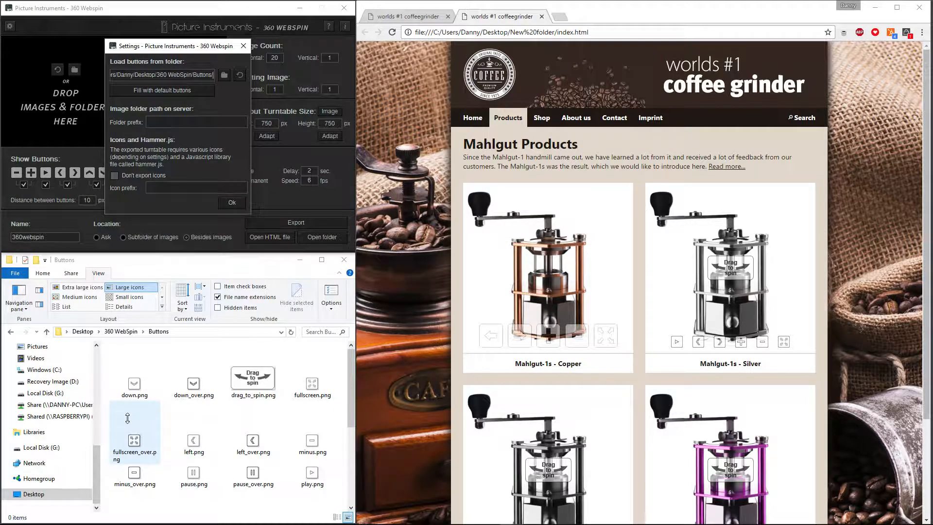
- Change the button source folder to Black Buttons in the settings and apply it
click(224, 74)
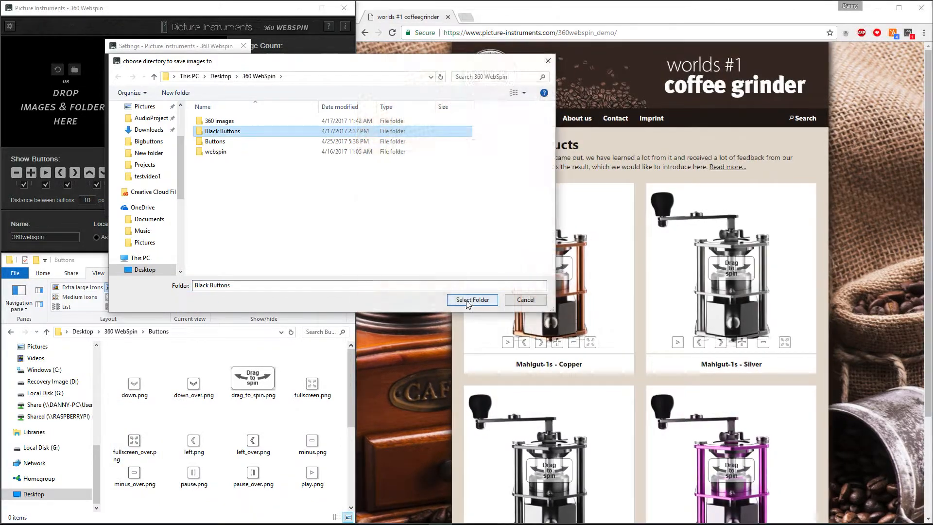
click(488, 416)
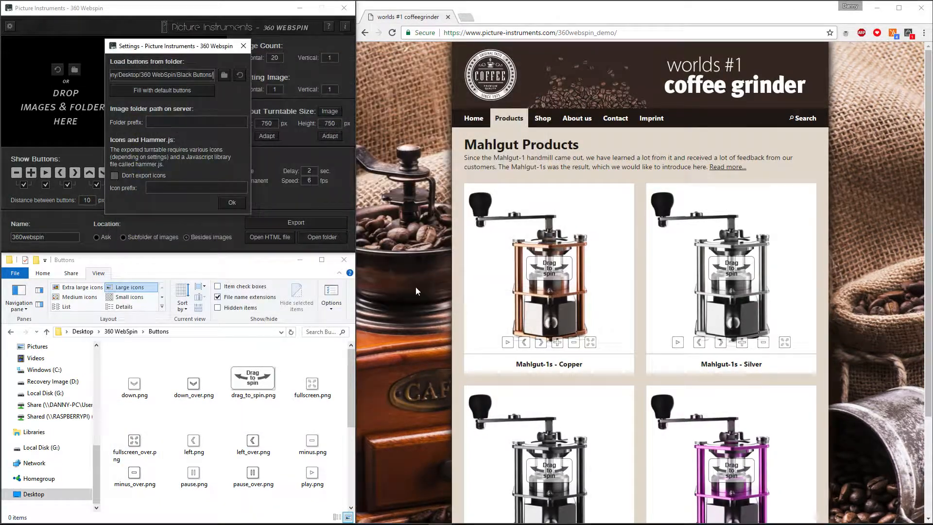
click(228, 202)
- Export the turntable and reload the coffee grinder demo page
click(258, 220)
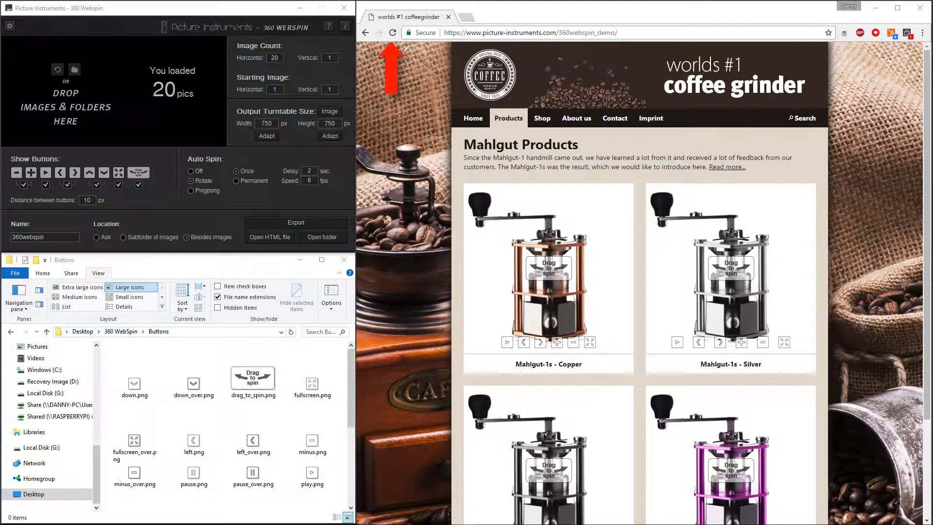
click(392, 33)
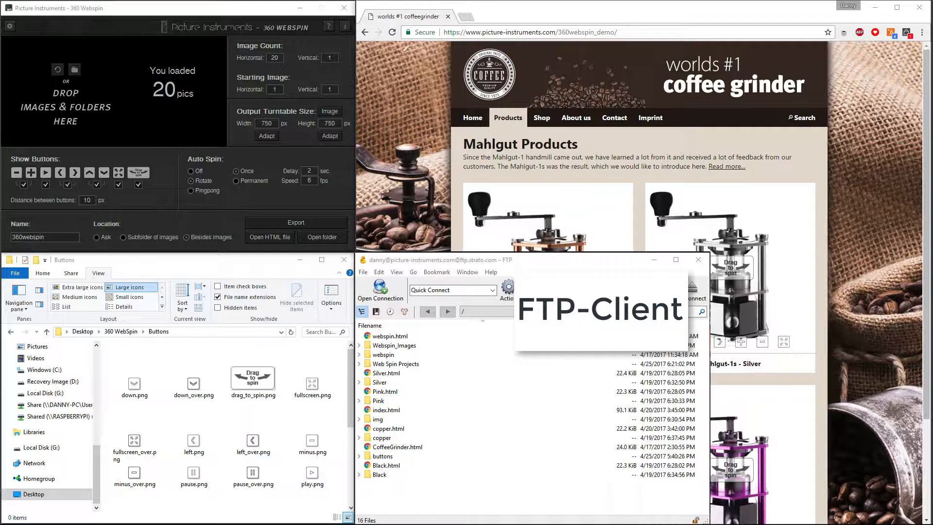
- Turn on the Don't export icons option in the 360 Webspin settings
click(10, 27)
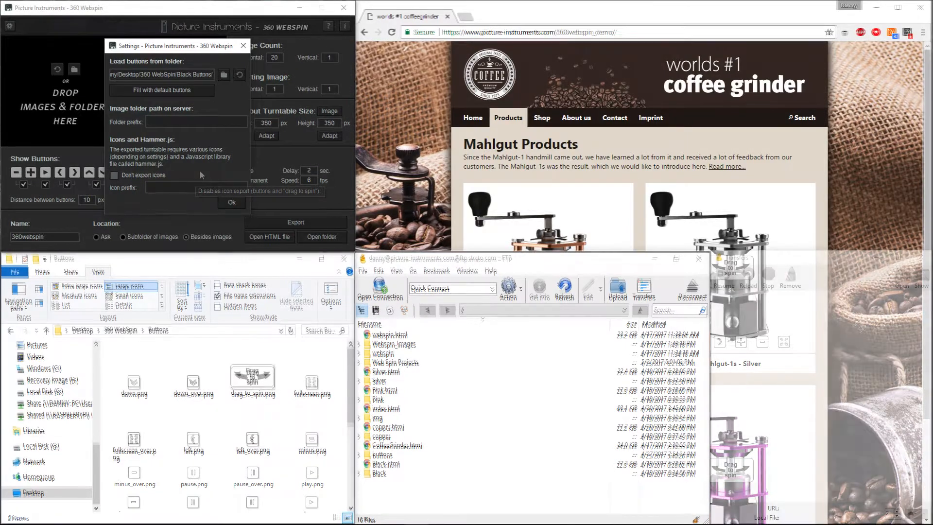
click(156, 175)
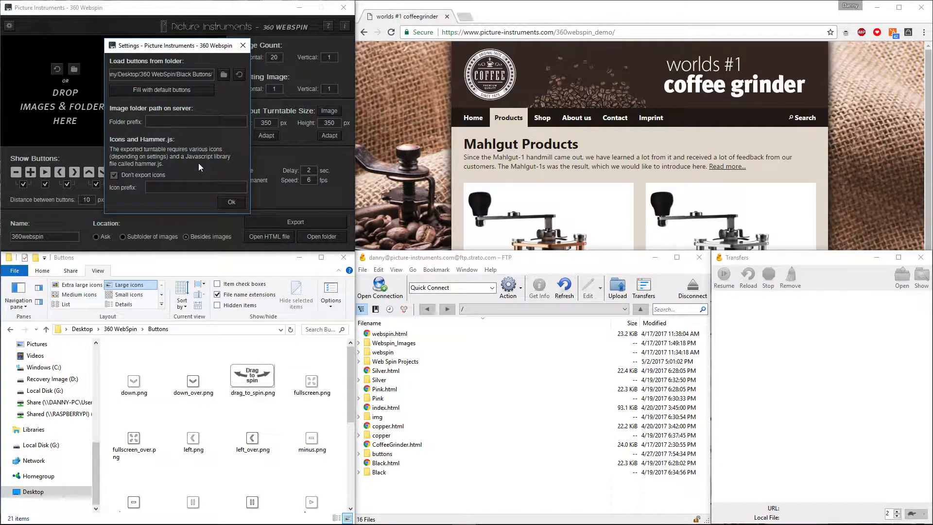
- Upload all the images in the local Buttons folder to the buttons folder on the FTP server
click(361, 456)
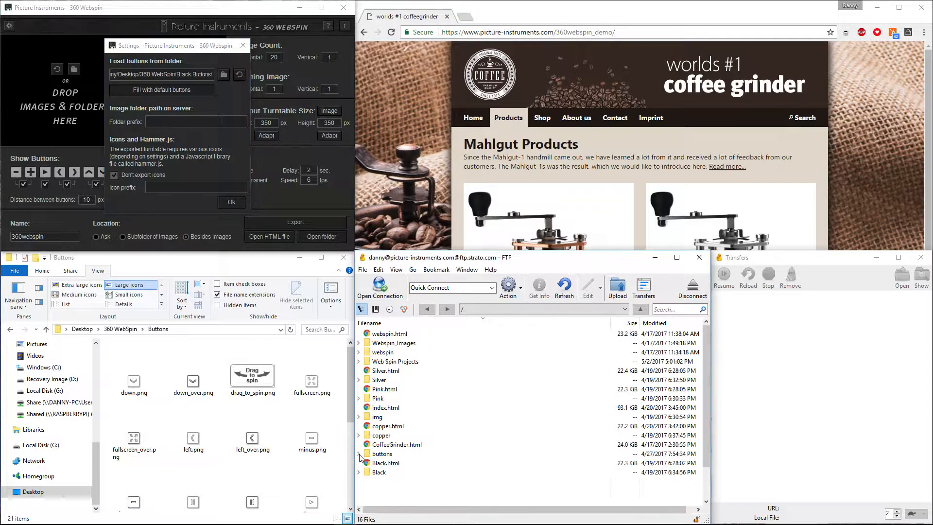
click(221, 422)
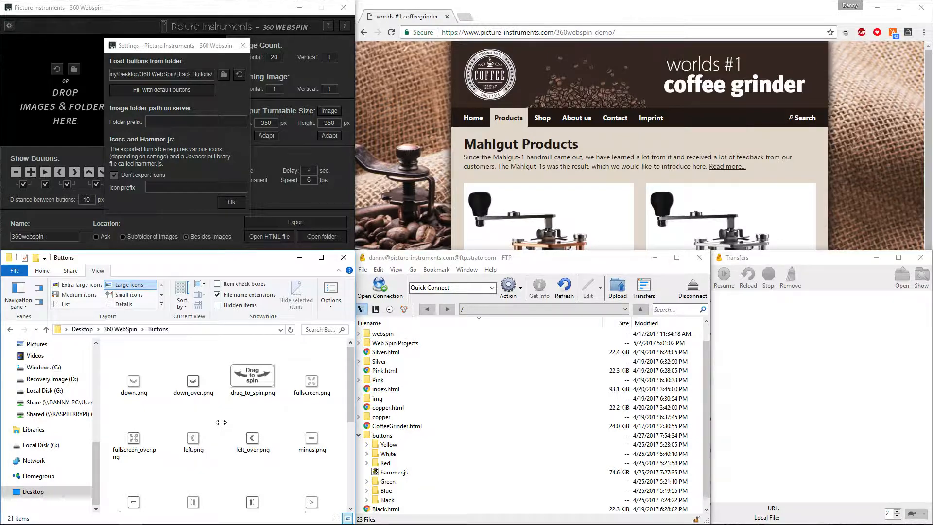
key(ctrl+a)
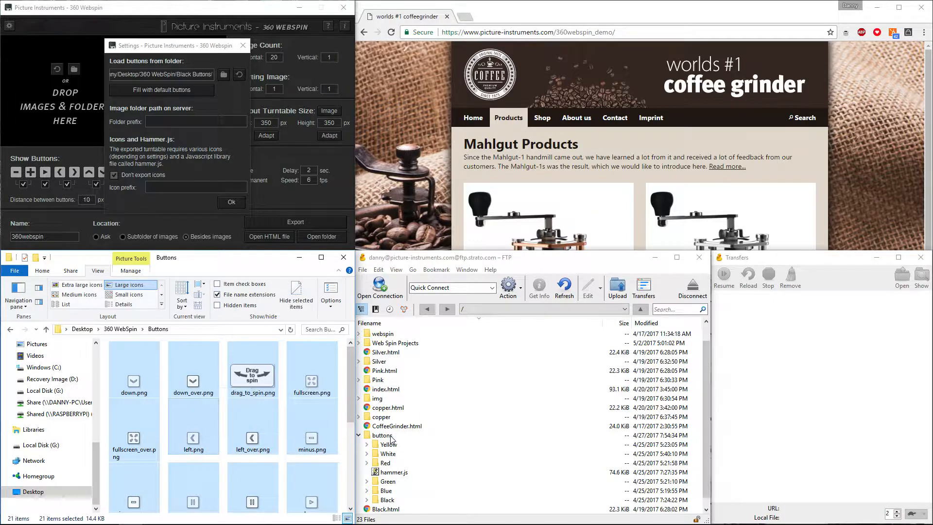
drag(392, 437, 391, 437)
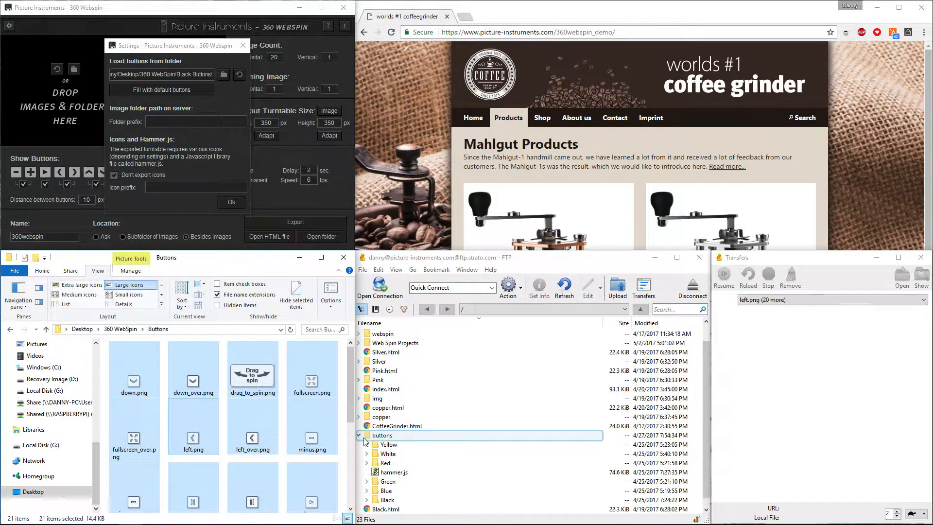
click(222, 430)
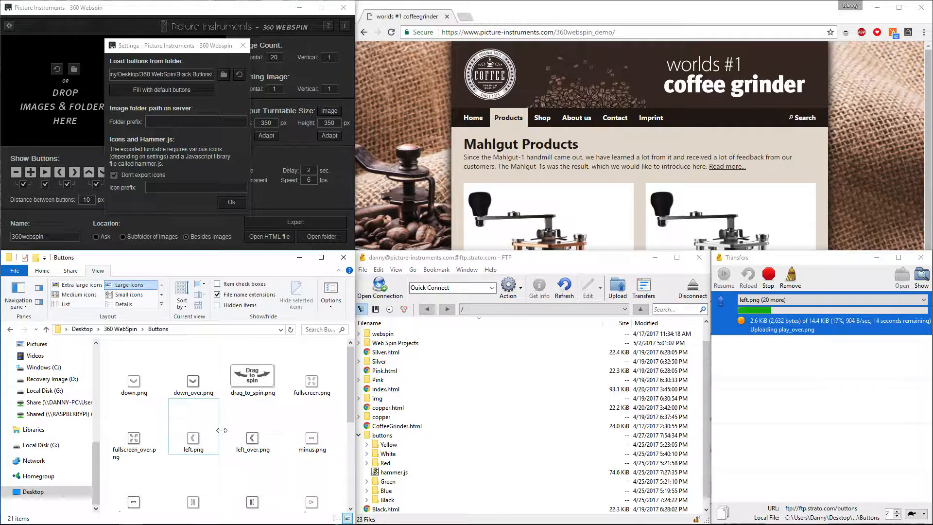
- Set the icon prefix to /buttons/ in the 360 Webspin settings and collapse the server's buttons folder
click(158, 186)
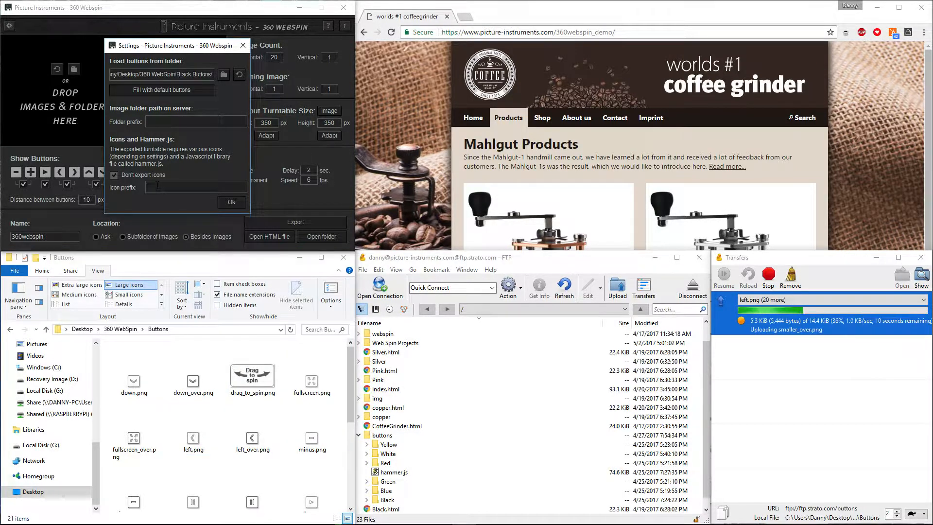
text(/buttons/)
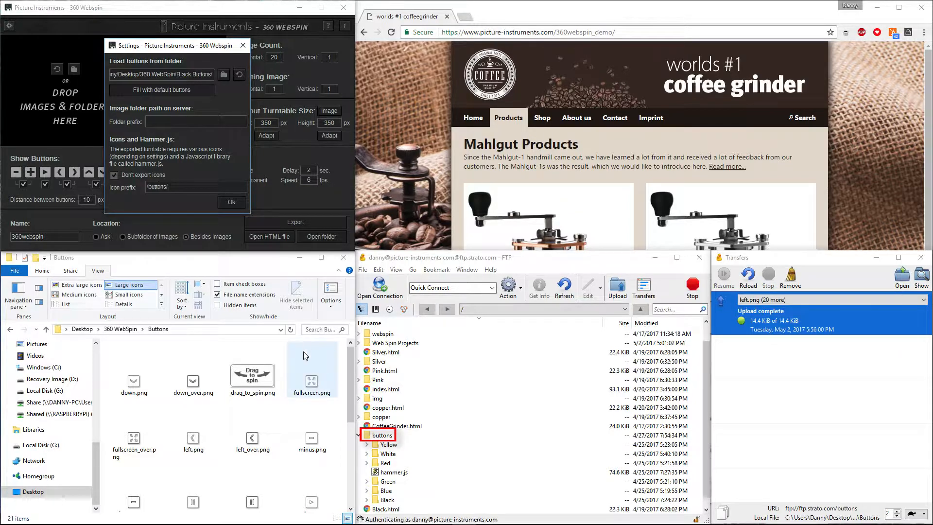
click(360, 436)
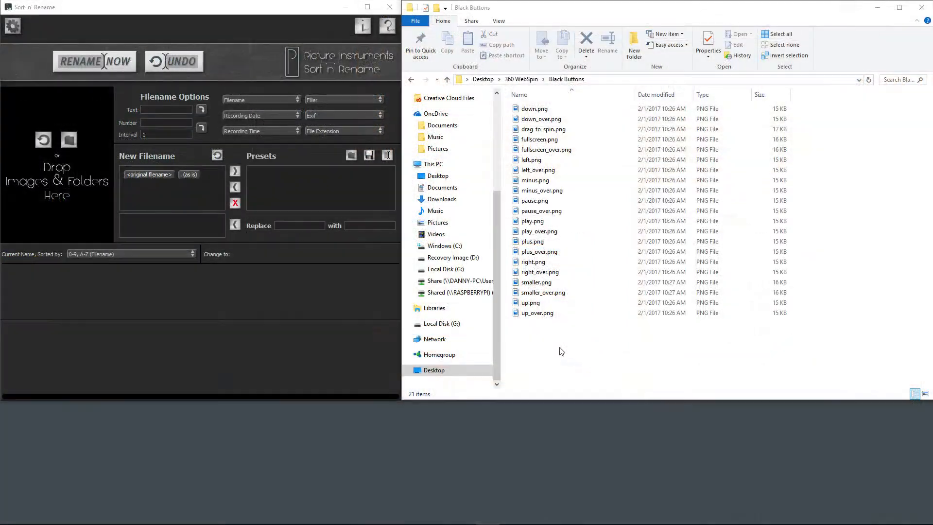
- Load all the PNG files from the Black Buttons folder plus hammer.js into Sort 'n' Rename
drag(558, 348, 556, 110)
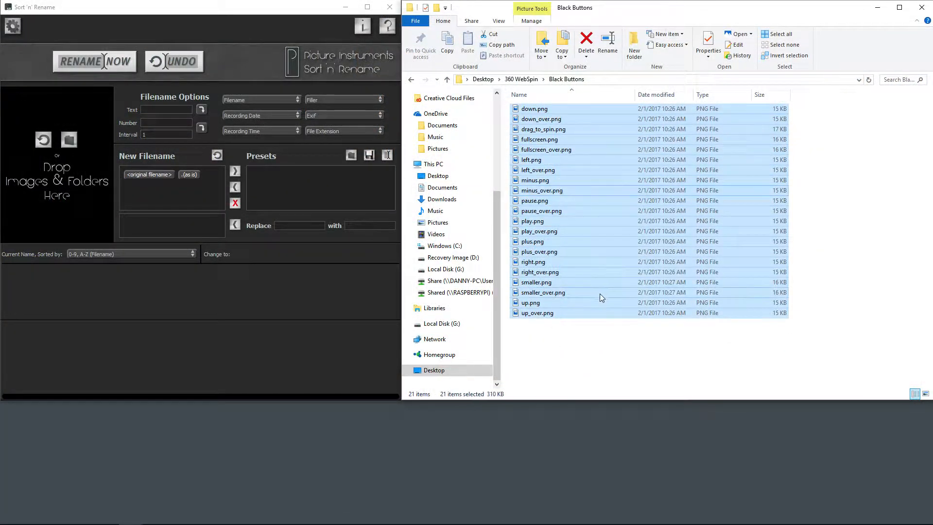
drag(599, 293, 70, 186)
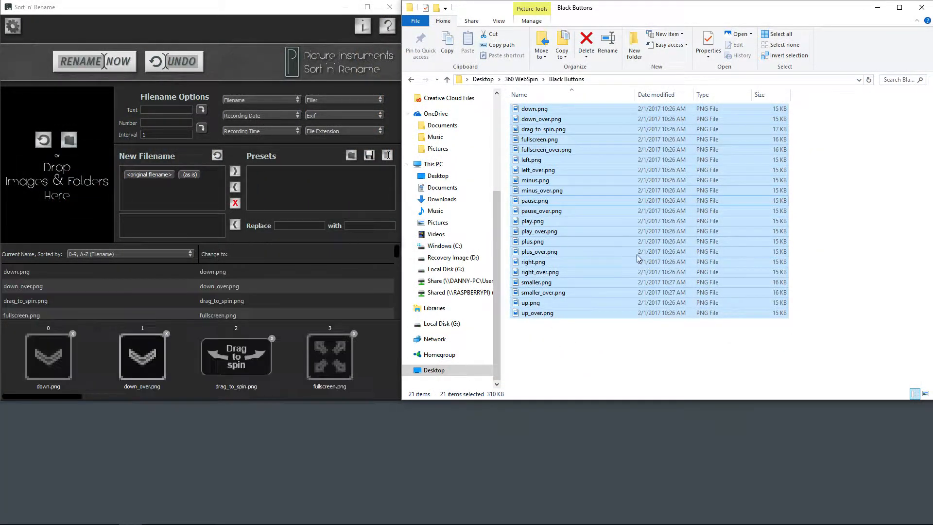
click(446, 79)
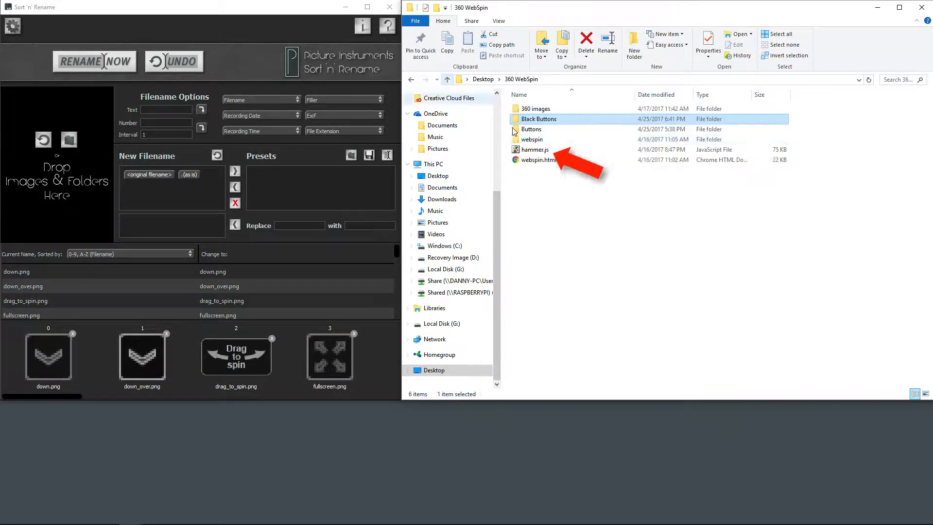
click(580, 151)
mouse_move(580, 155)
mouse_down()
mouse_move(256, 194)
mouse_move(77, 203)
mouse_up()
- Put the text black_ before the original filename and rename all the loaded files
double_click(538, 119)
click(149, 110)
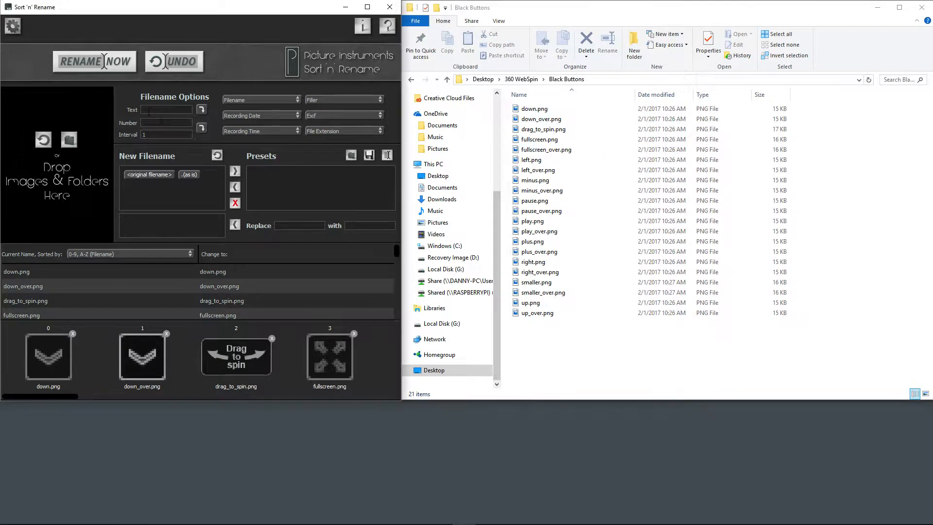
text(black_)
click(201, 110)
drag(126, 181, 128, 179)
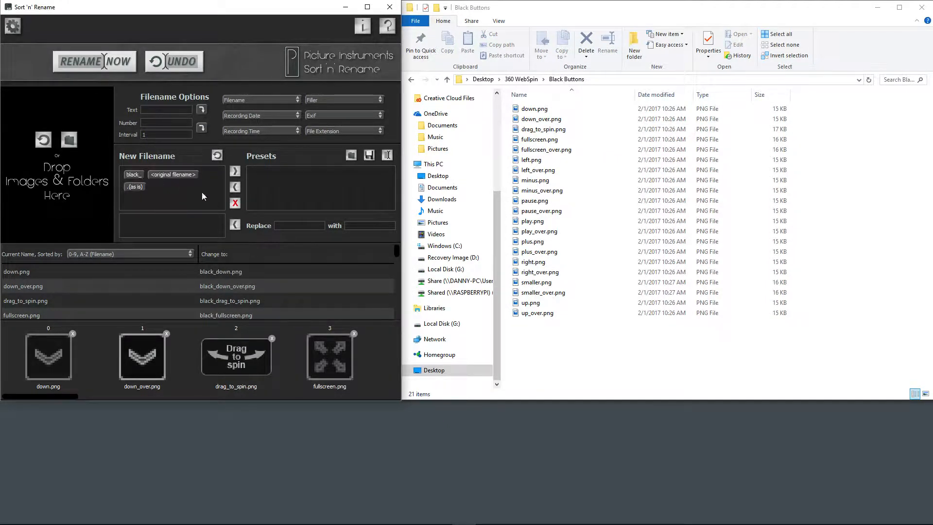
click(106, 63)
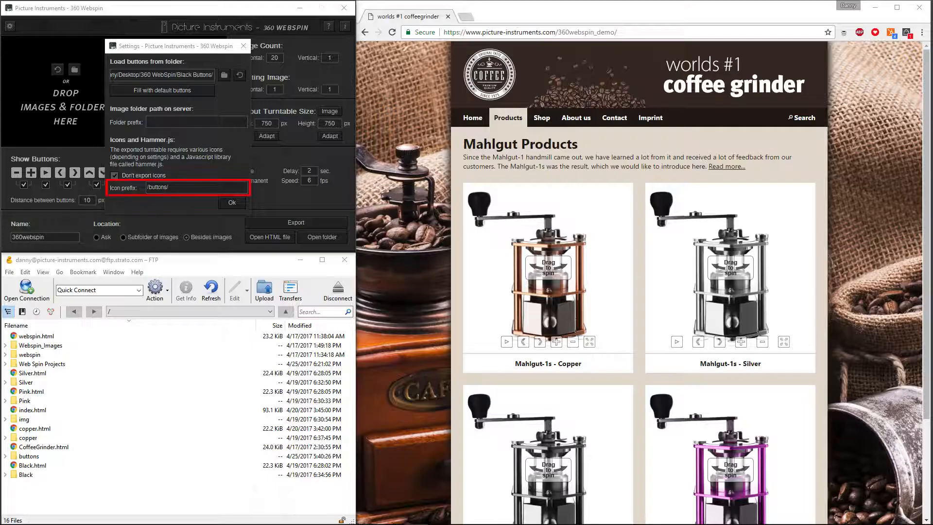
- Set the icon prefix to /buttons/black_ in the 360 Webspin settings and apply it
click(202, 187)
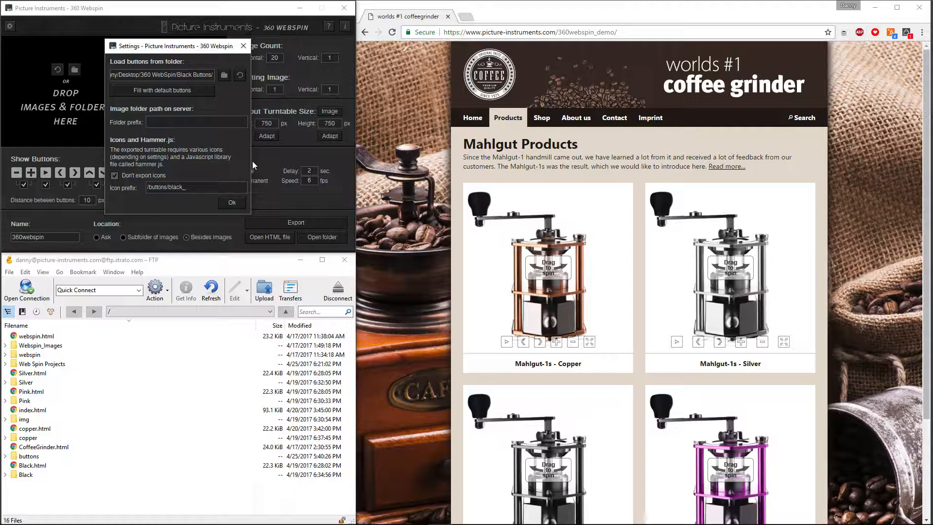
click(231, 203)
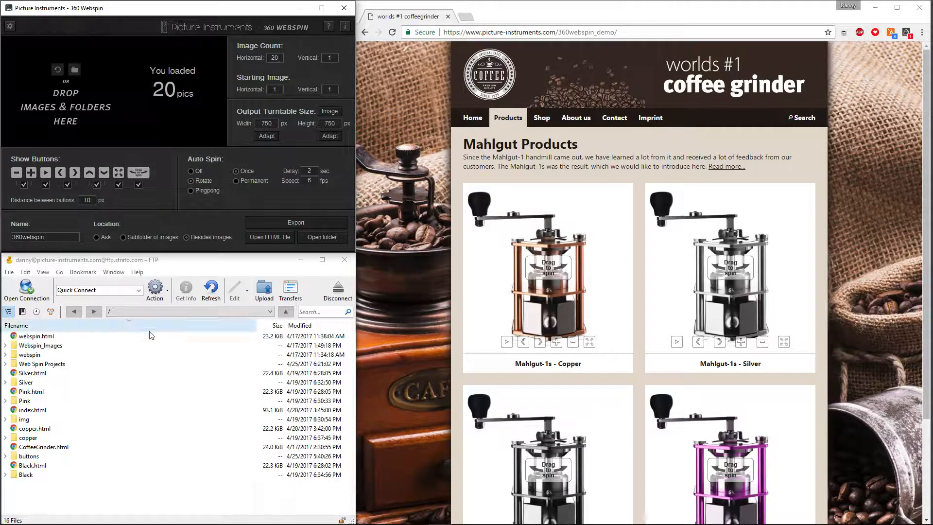
- Expand the buttons folder on the FTP server and look through the files it contains
click(5, 456)
scroll(56, 446, down, 5)
scroll(56, 446, down, 1)
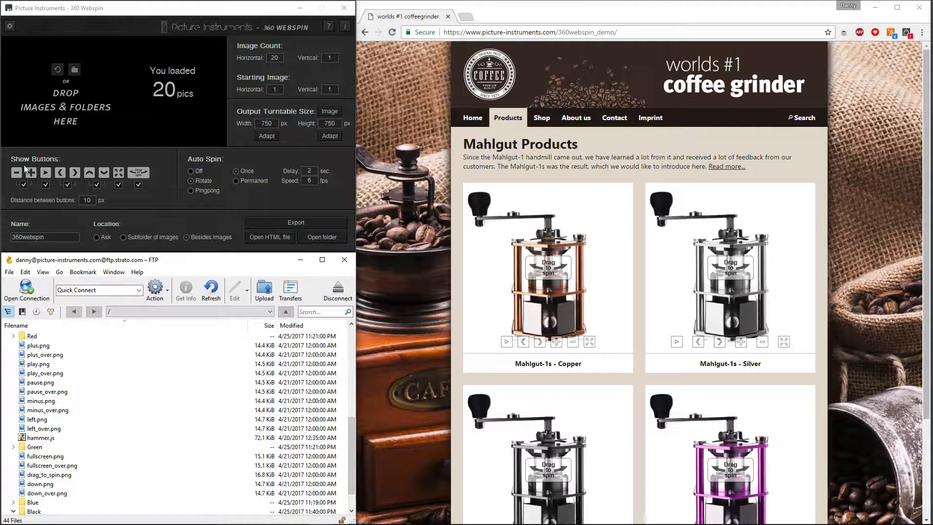
- Change the button source folder to Bigbuttons in the 360 Webspin settings and apply it
click(10, 26)
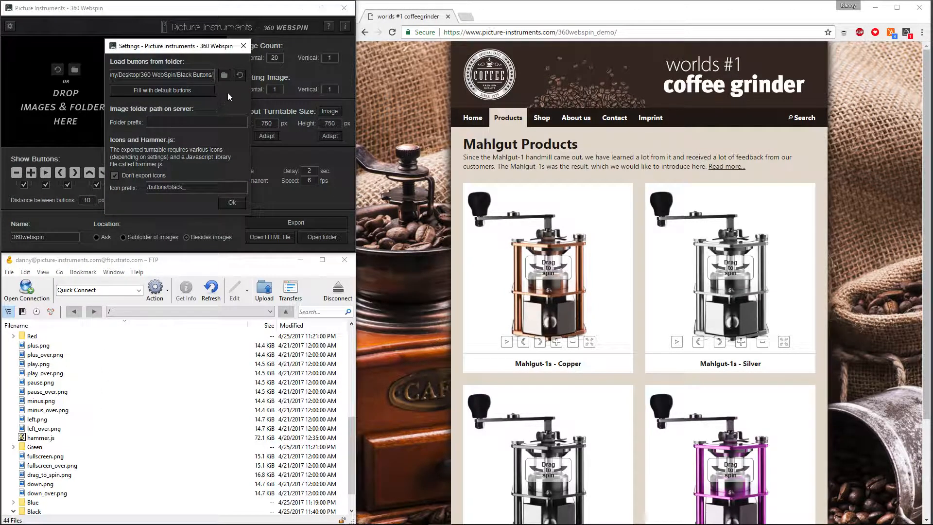
click(225, 76)
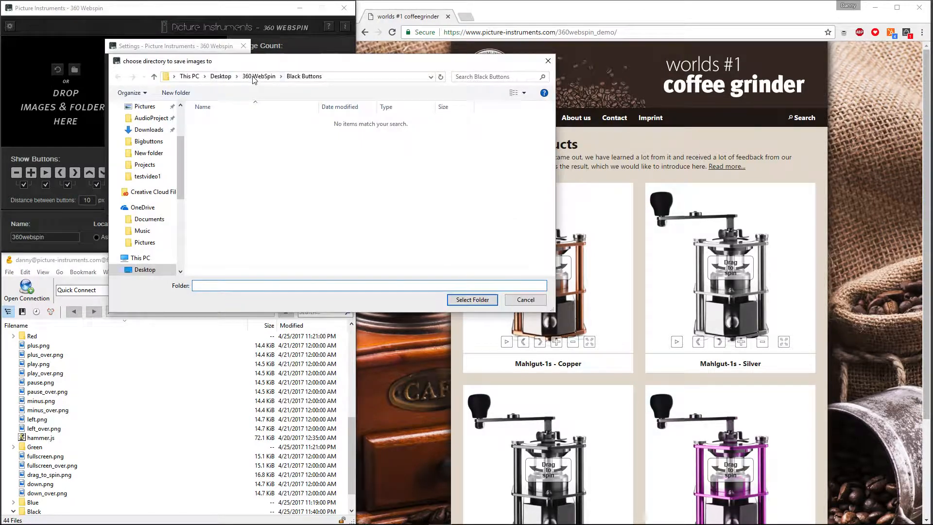
click(228, 132)
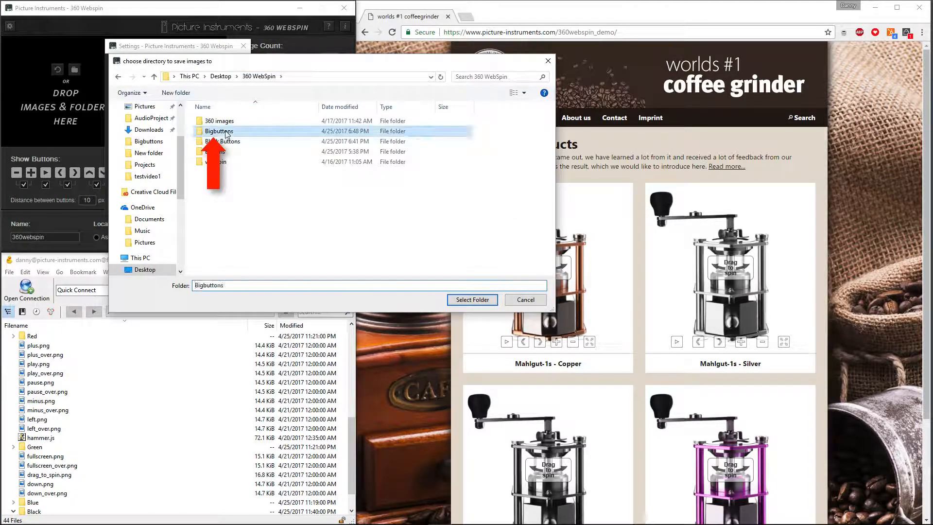
click(468, 300)
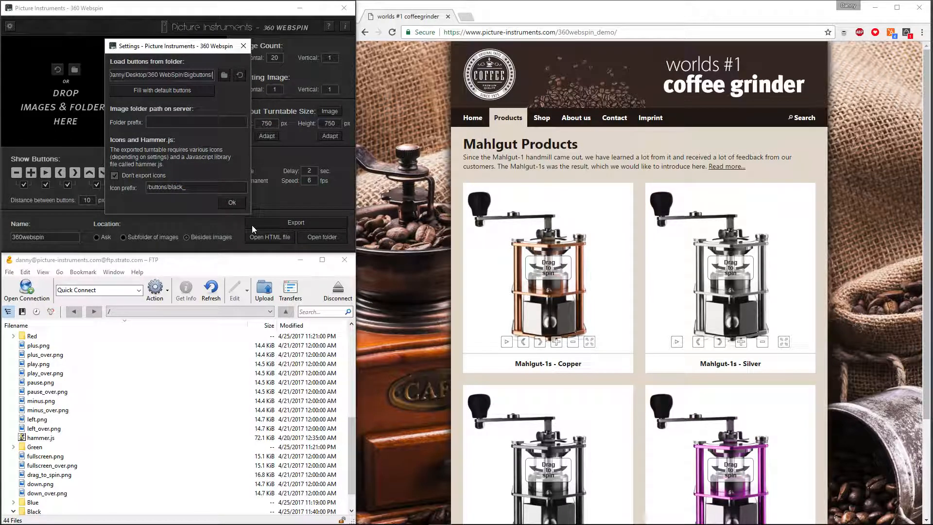
click(231, 203)
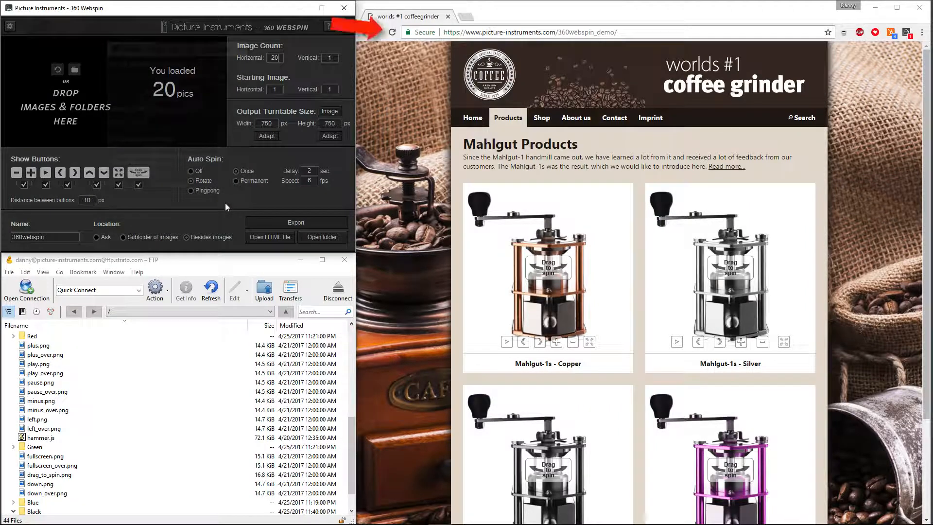